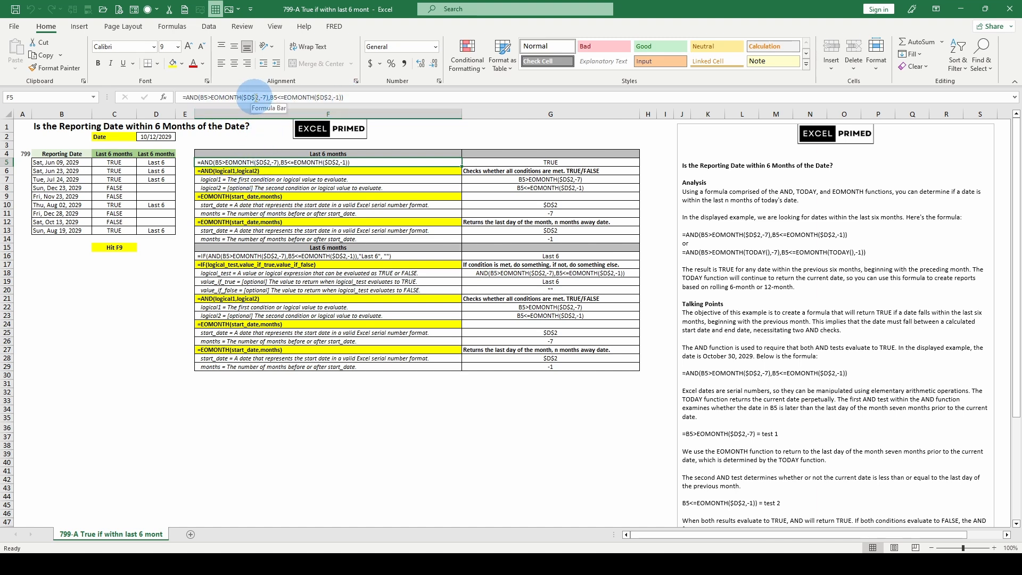
Step: Inspect the start_date and months arguments of the first EOMONTH in cell C5's formula, then leave edit mode
left_click(114, 162)
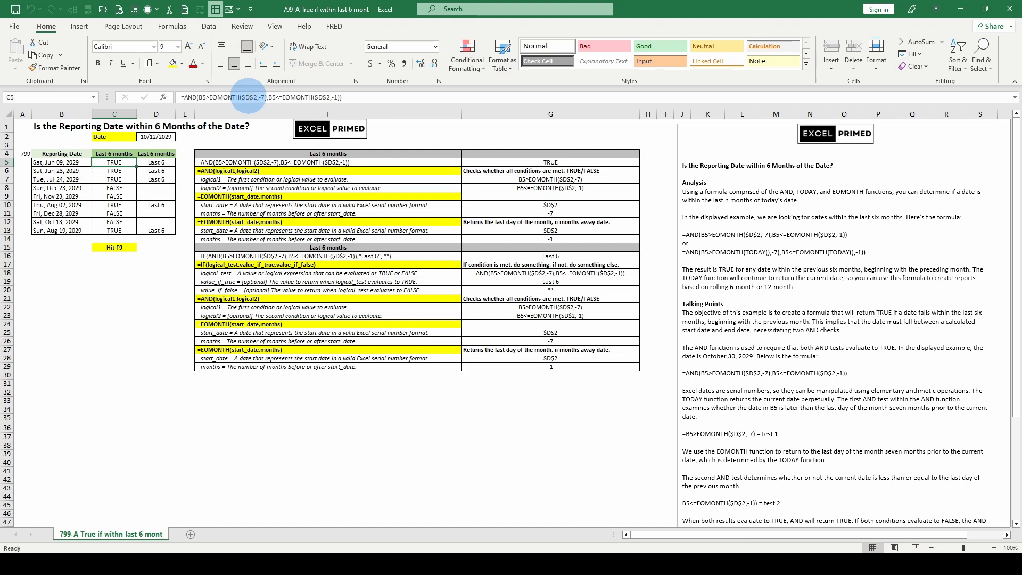
double_click(250, 97)
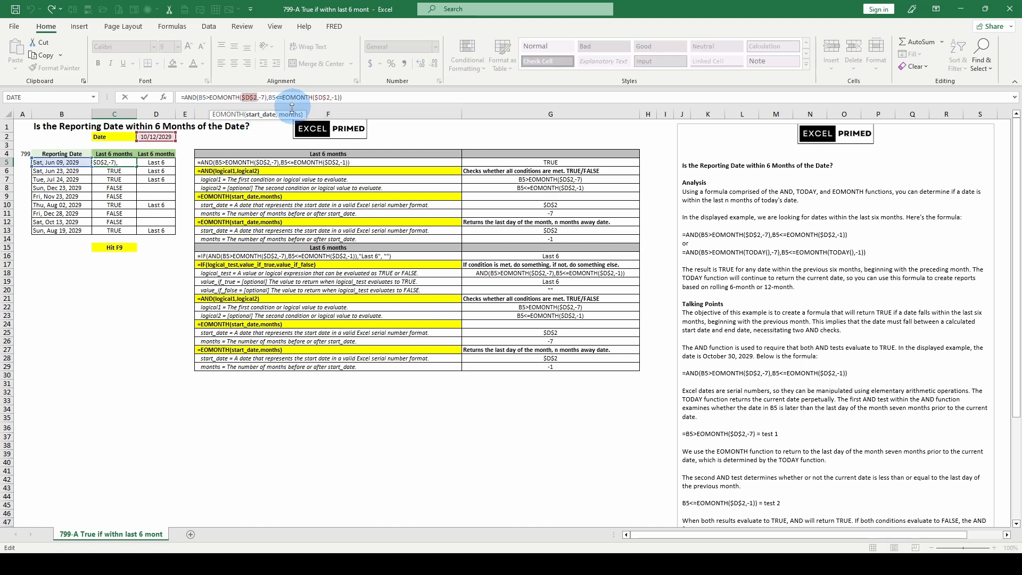
left_click(285, 116)
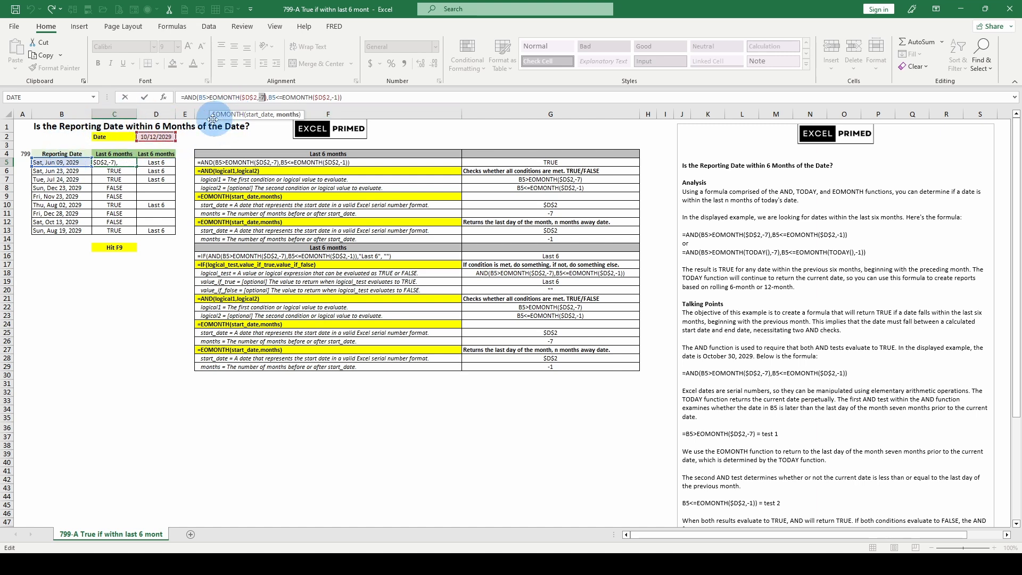
key("Escape")
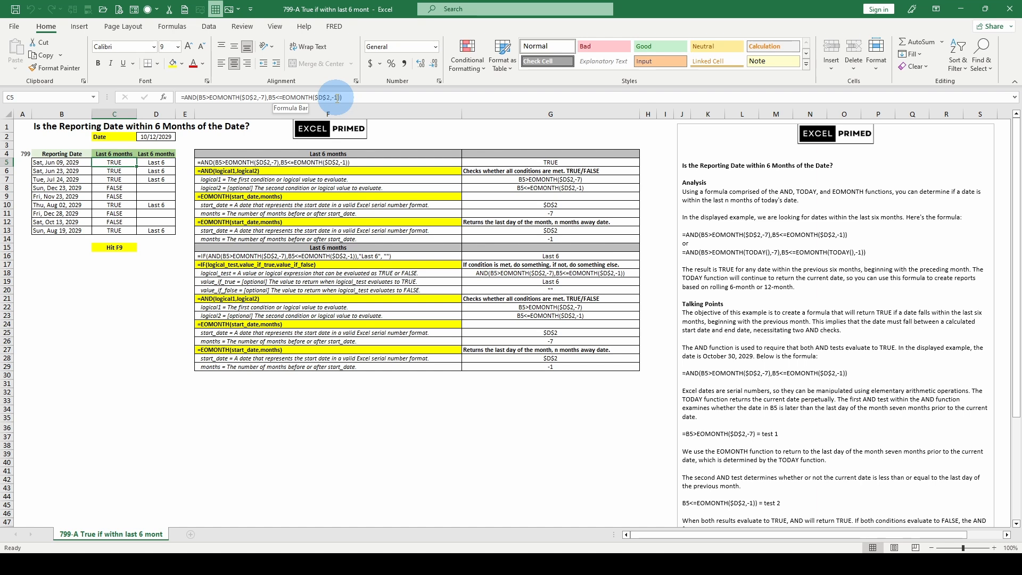
Step: Evaluate the second EOMONTH($D$2,-1) inside C5's formula as a serial number, then cancel the edit
left_click(283, 97)
left_click_drag(283, 98, 342, 97)
key("F9")
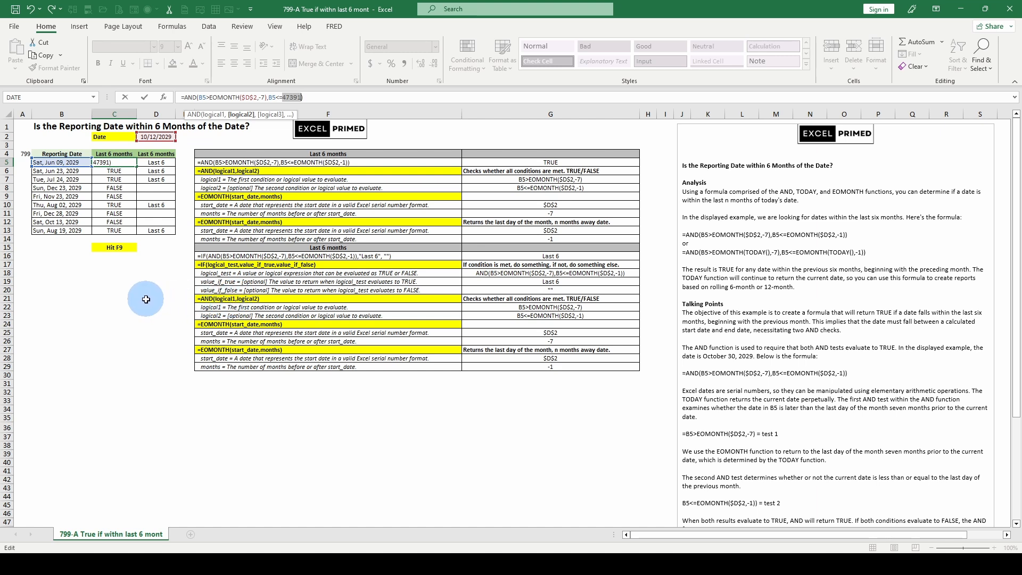
key("Escape")
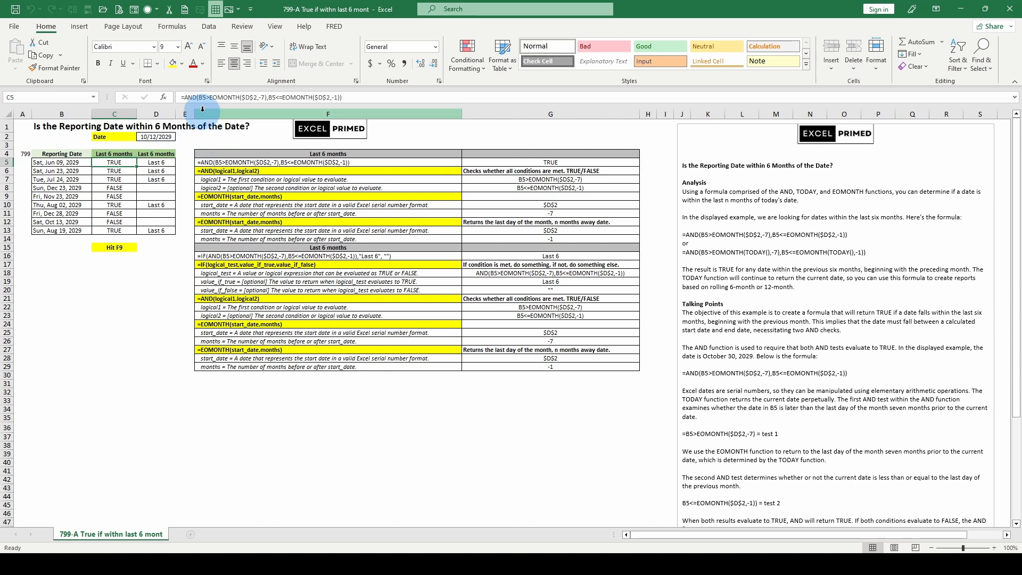
Step: Inspect the logical1 argument of C5's AND formula and evaluate its EOMONTH($D$2,-7) part, then cancel the edit
left_click(188, 96)
left_click(217, 115)
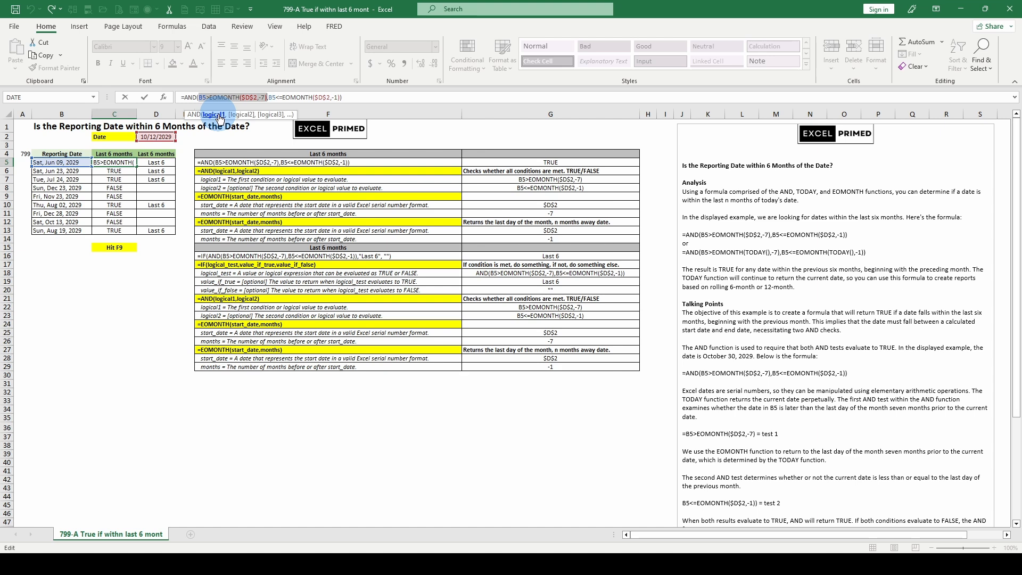
left_click(211, 97)
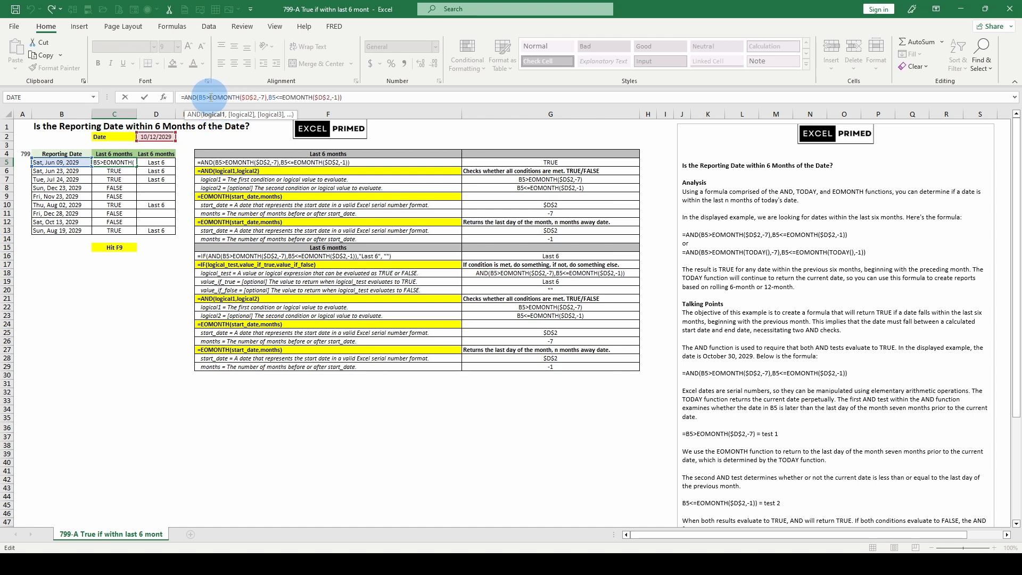
left_click_drag(211, 97, 267, 99)
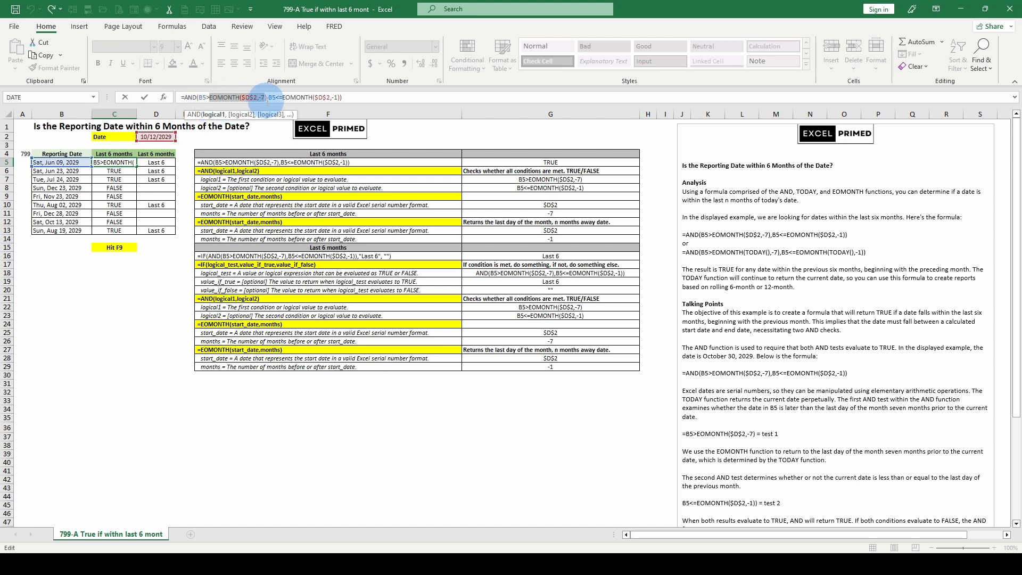
key("F9")
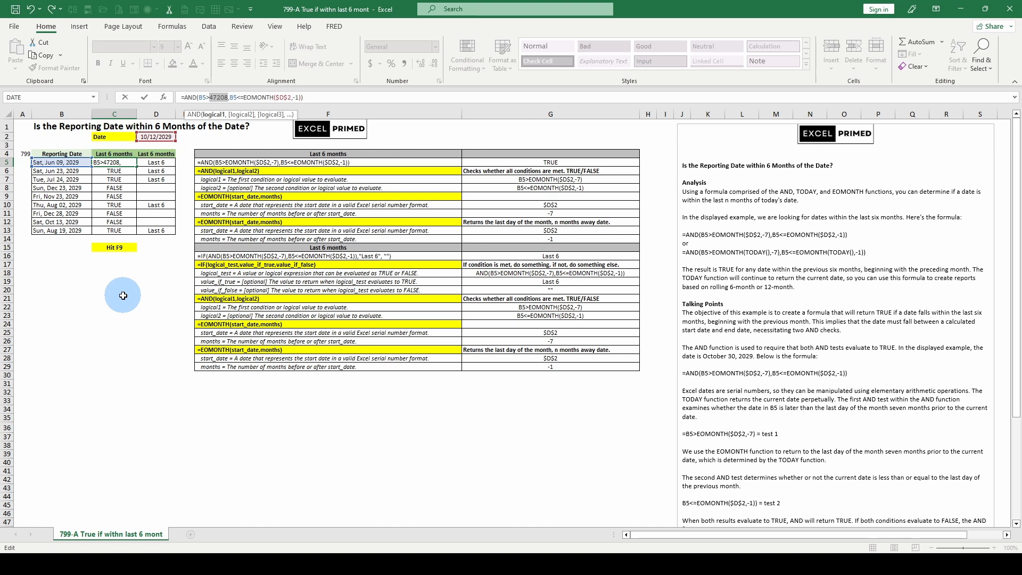
key("Escape")
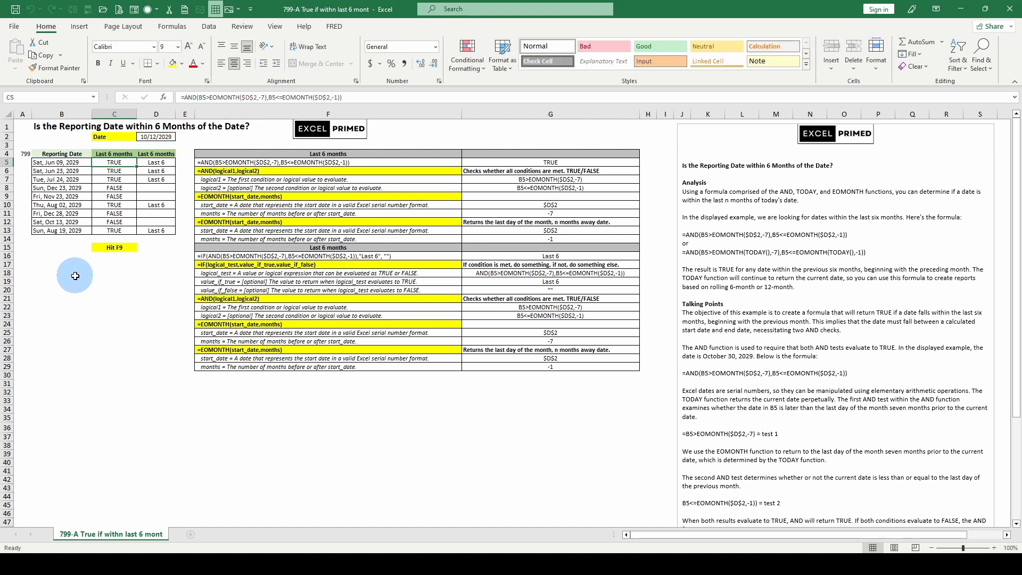
Step: Enter the serial number 47028 in cell B18 and format it as Short Date
left_click(75, 276)
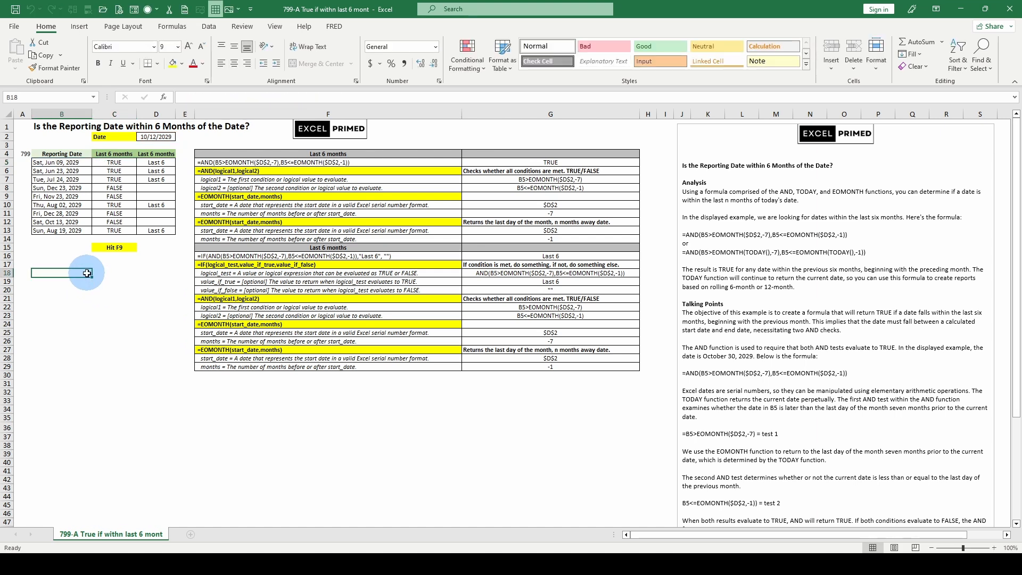
type("47028")
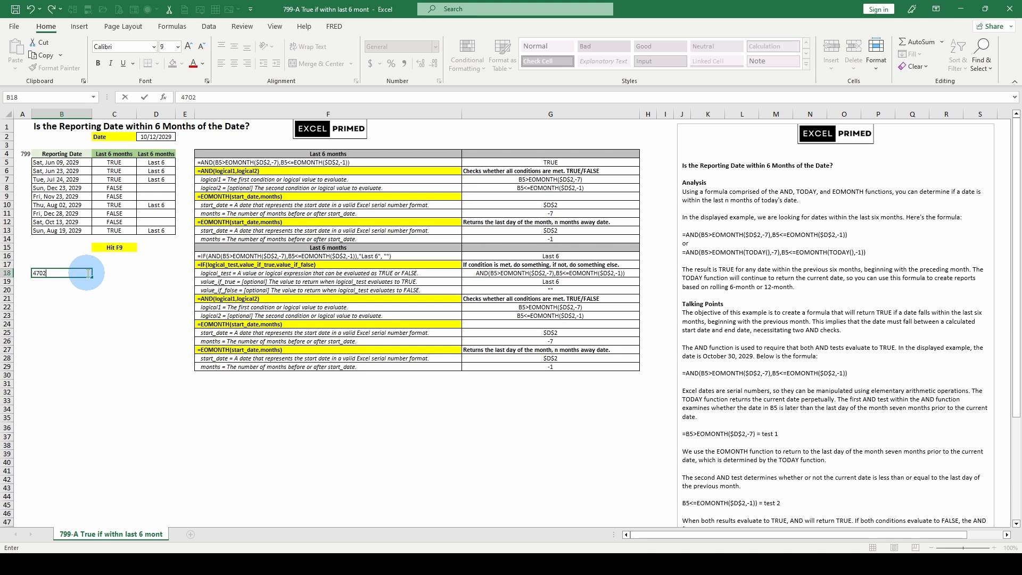
left_click(80, 248)
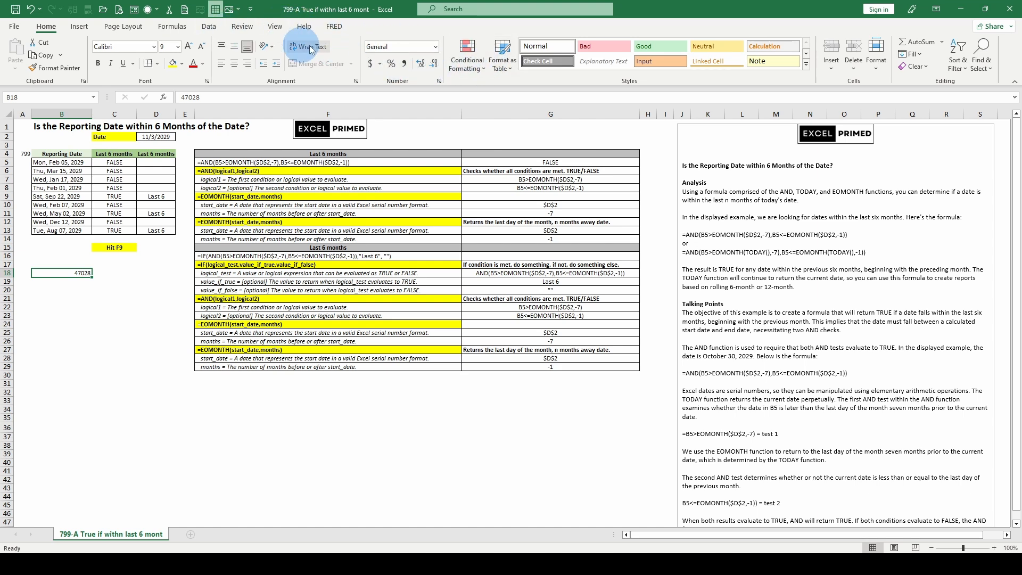
left_click(389, 47)
left_click(435, 49)
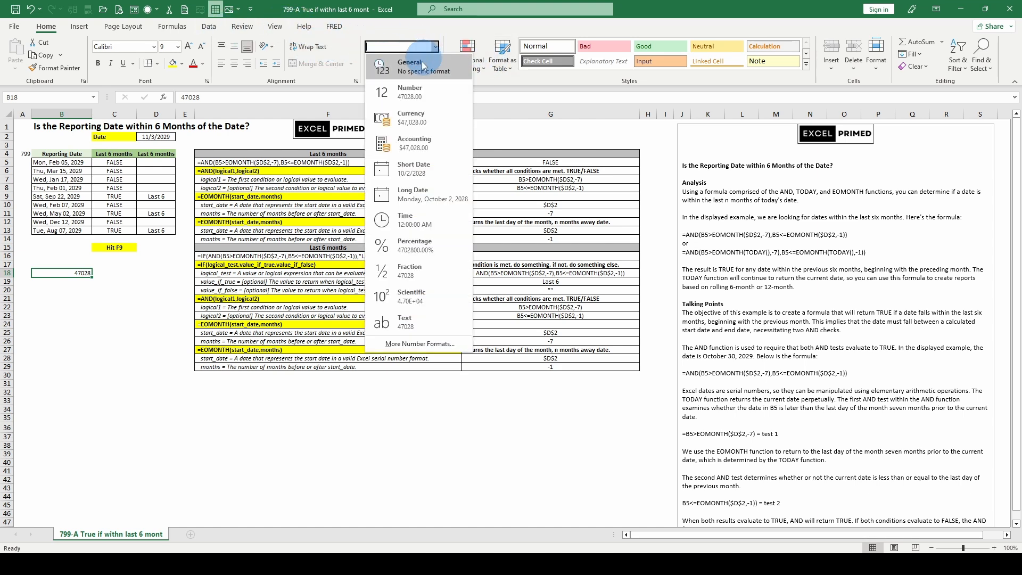
left_click(416, 165)
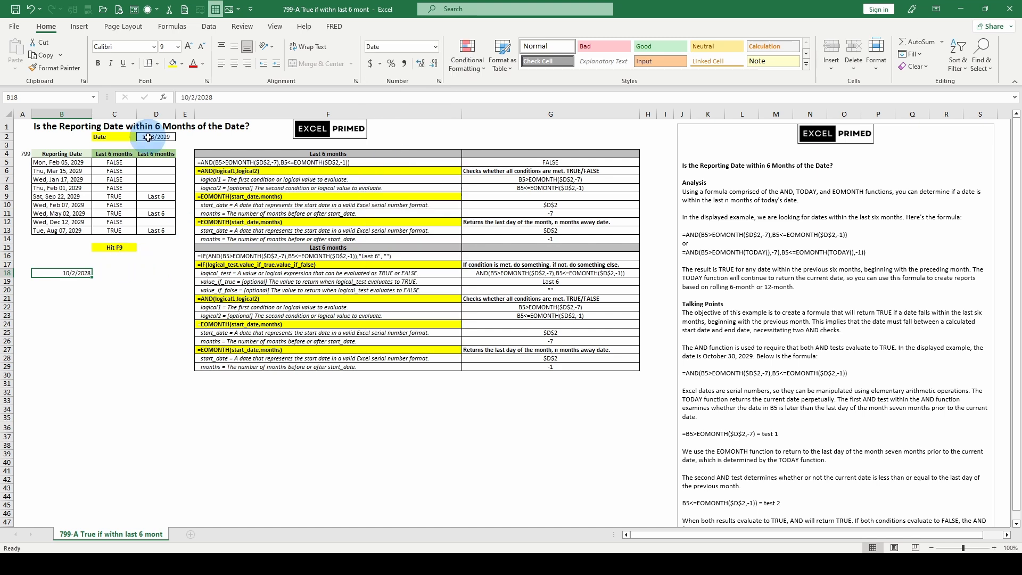
Step: Recalculate the sheet to refresh its dates and inspect the boundary date in B18 against the AND formula in F5
key("F9")
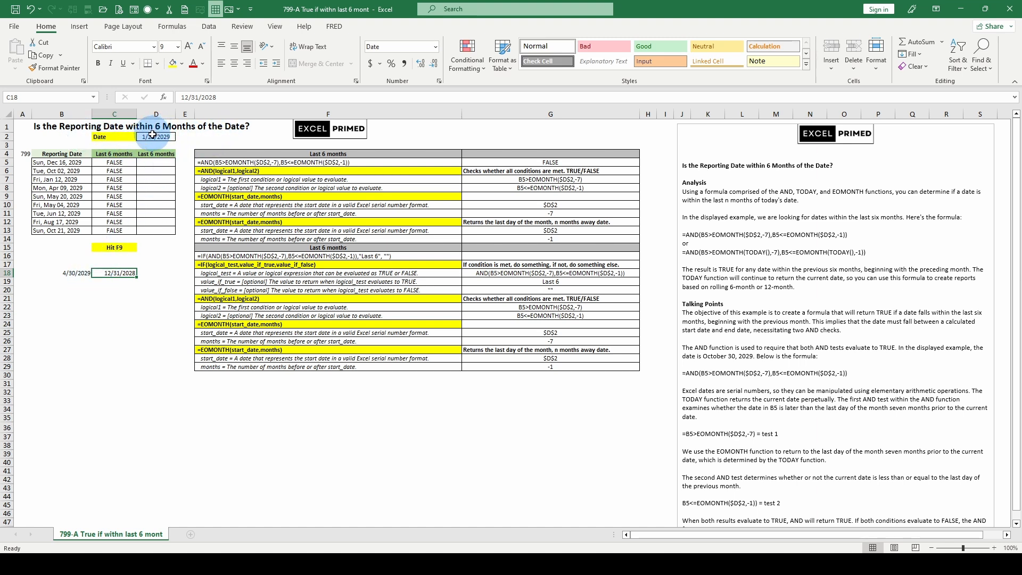
left_click(67, 273)
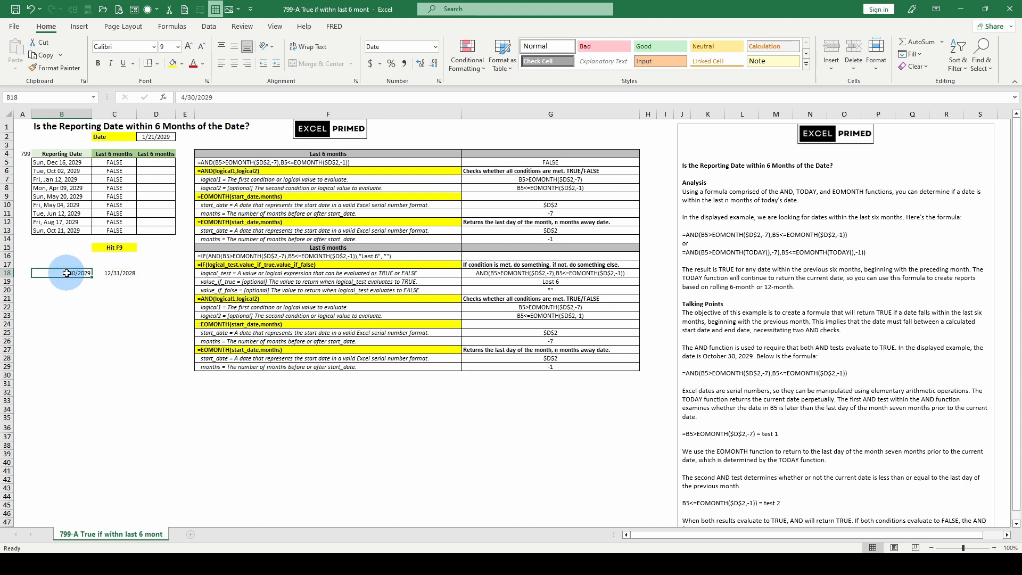
left_click(248, 164)
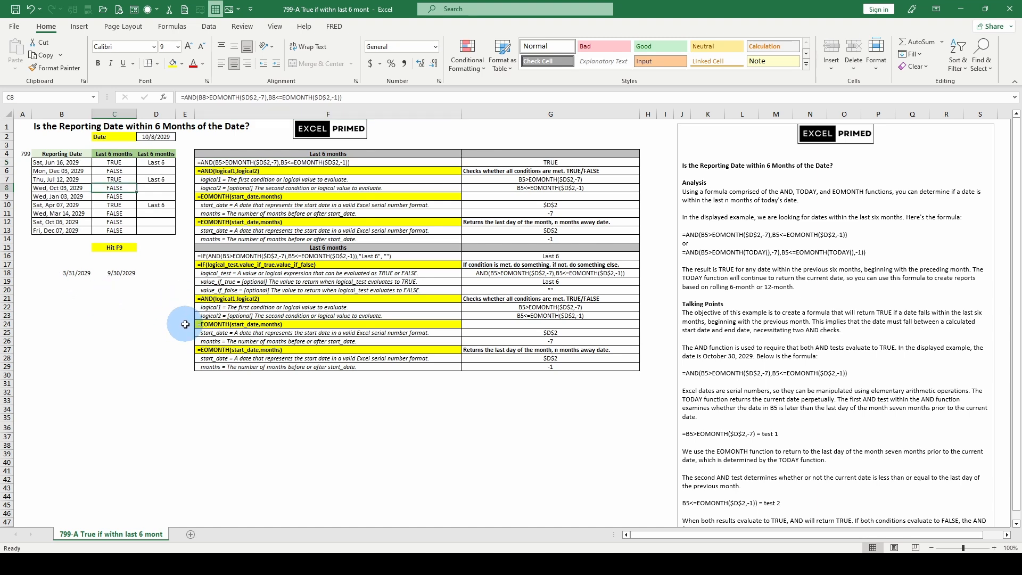
Step: Examine how the AND formula in C5 tests the reporting date in B5 against the date in D2
left_click(70, 165)
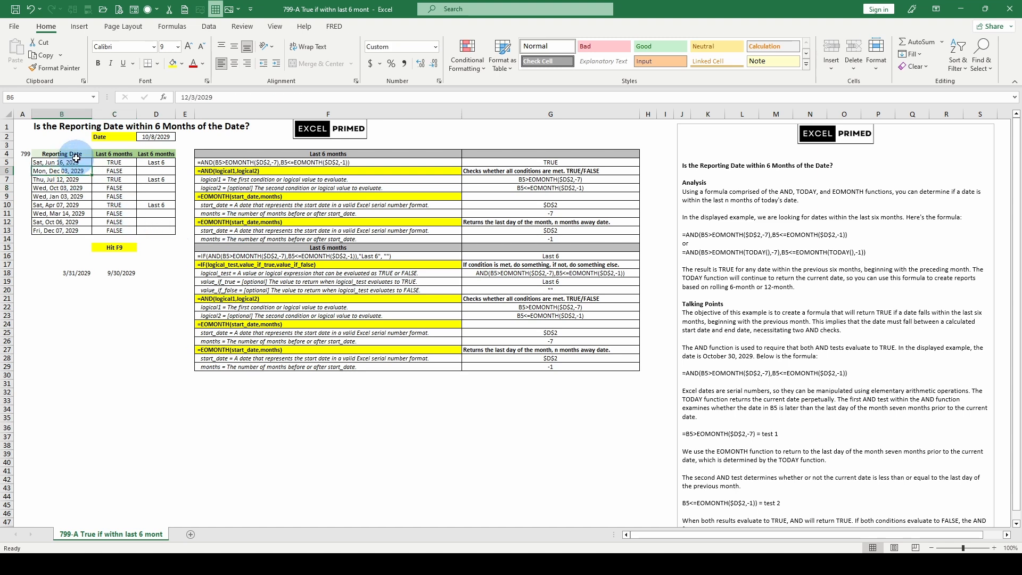
left_click(156, 137)
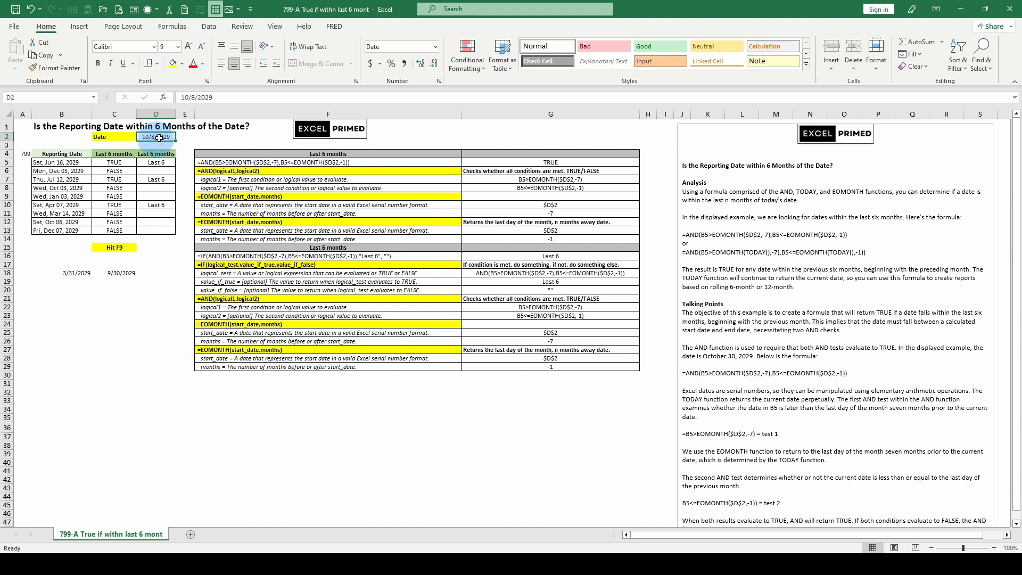
left_click(114, 161)
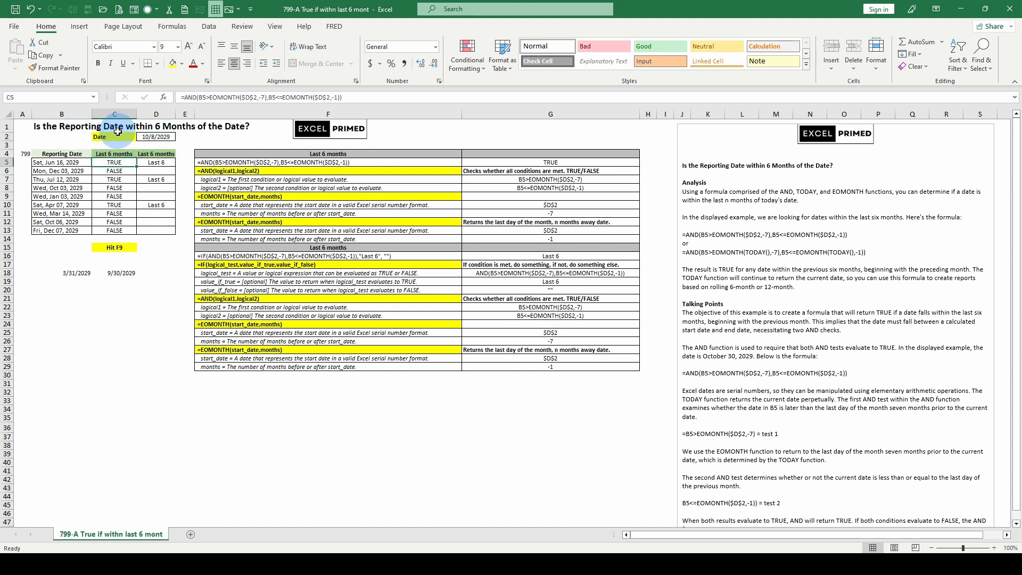
left_click(156, 137)
left_click(115, 162)
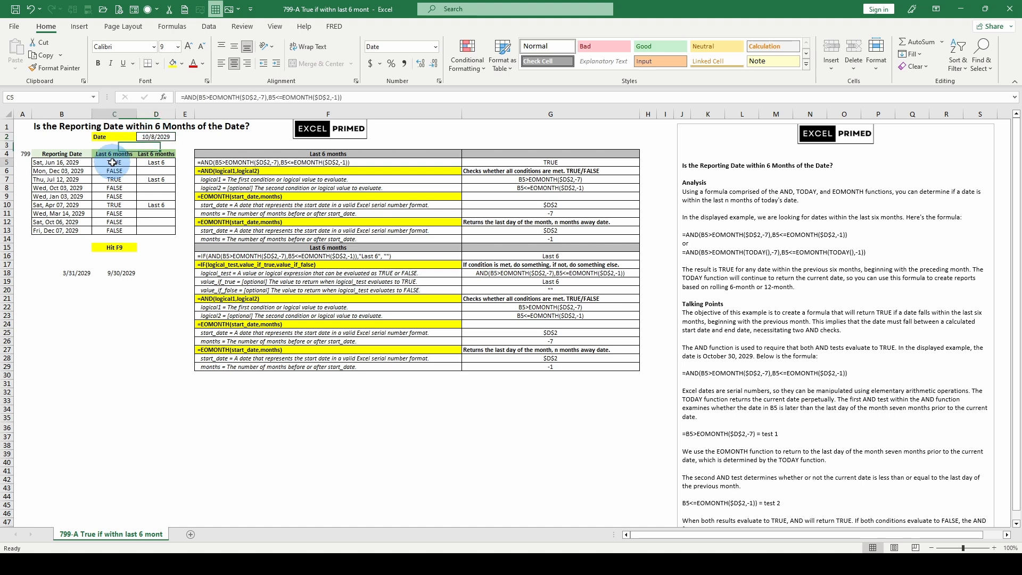
left_click(67, 162)
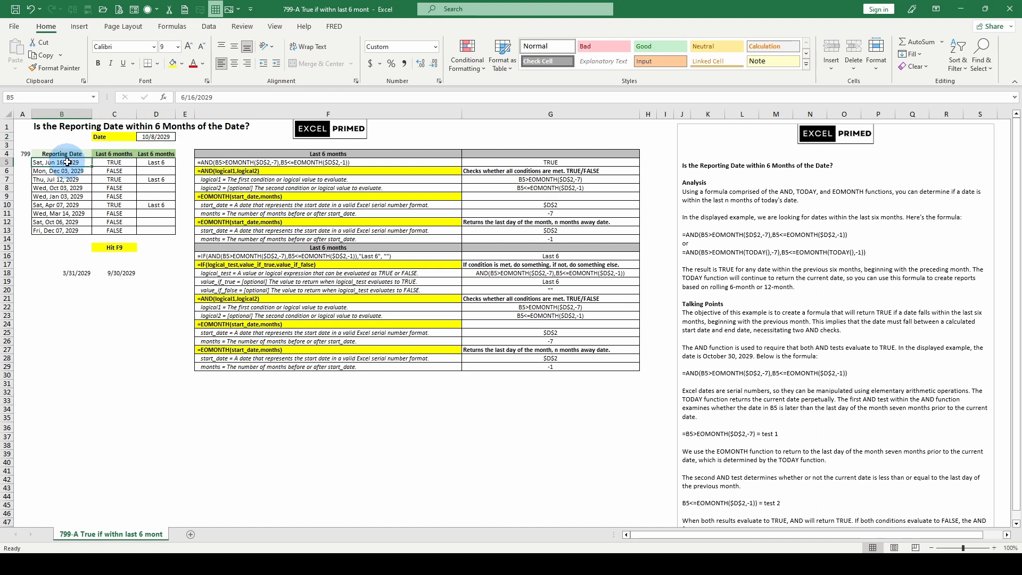
left_click(116, 163)
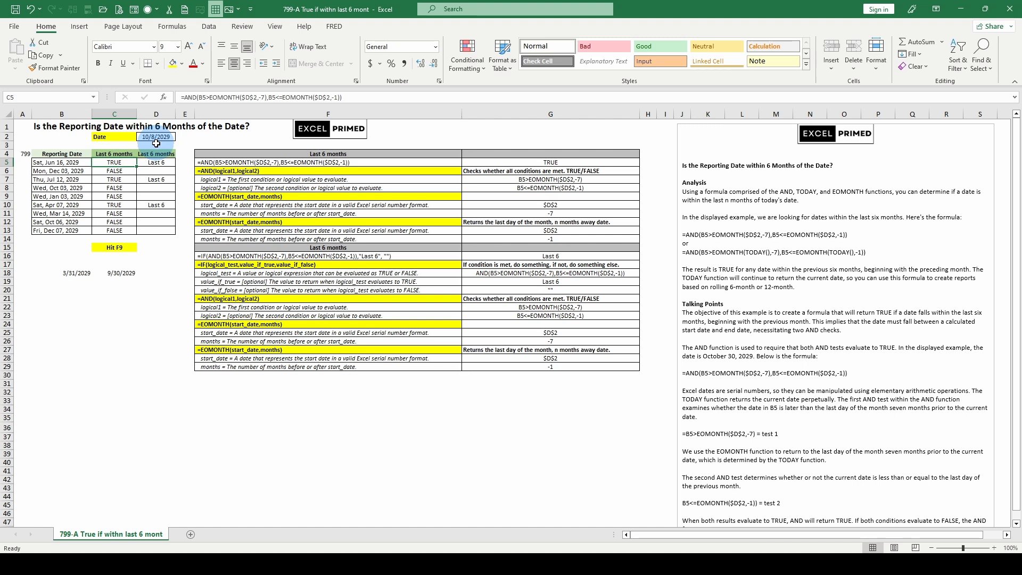
Step: Compare the reporting date in B5 with the boundary dates in B18 and C18, the date in D2 and C5's result
left_click(69, 276)
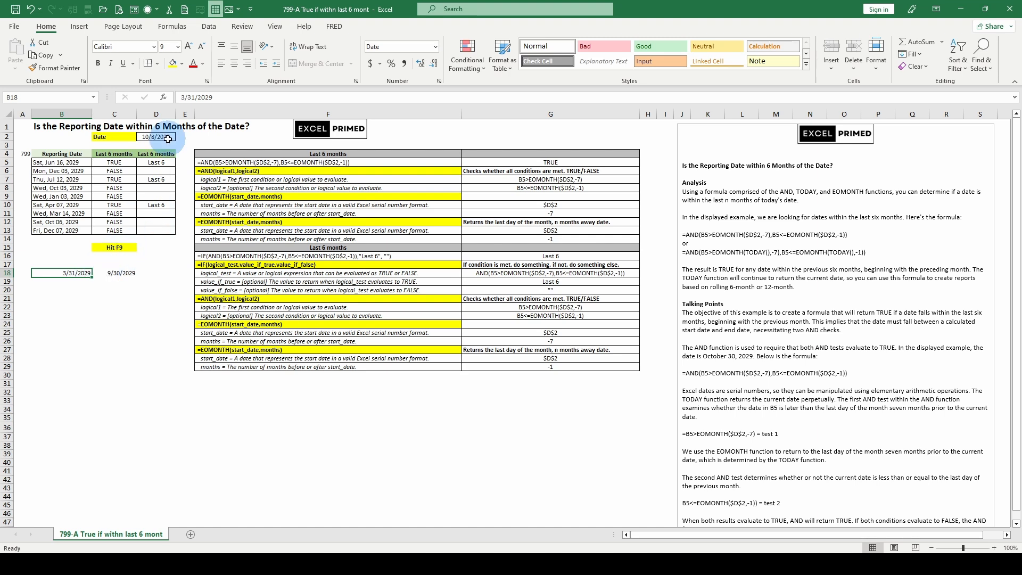
left_click(129, 162)
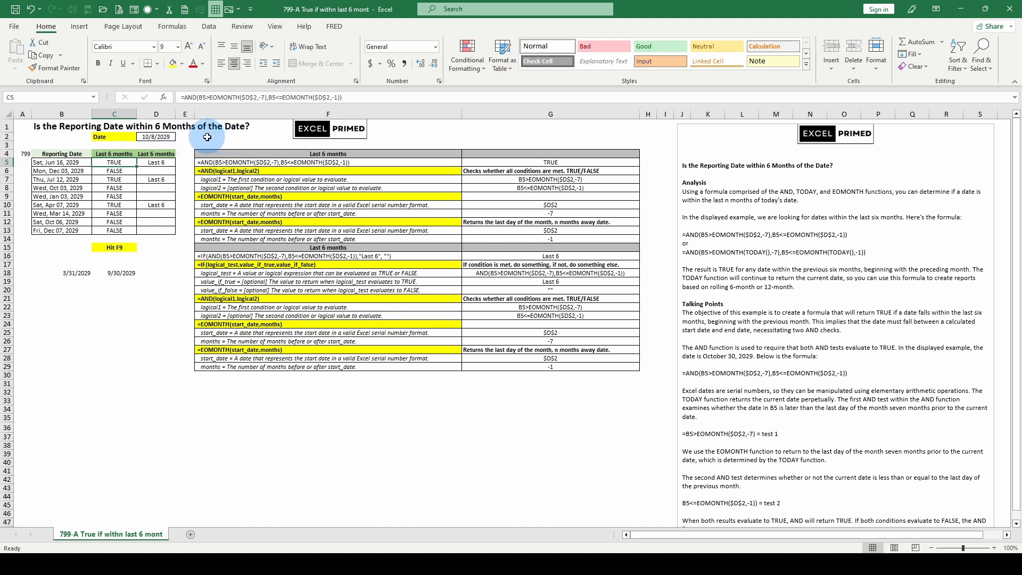
left_click(114, 273)
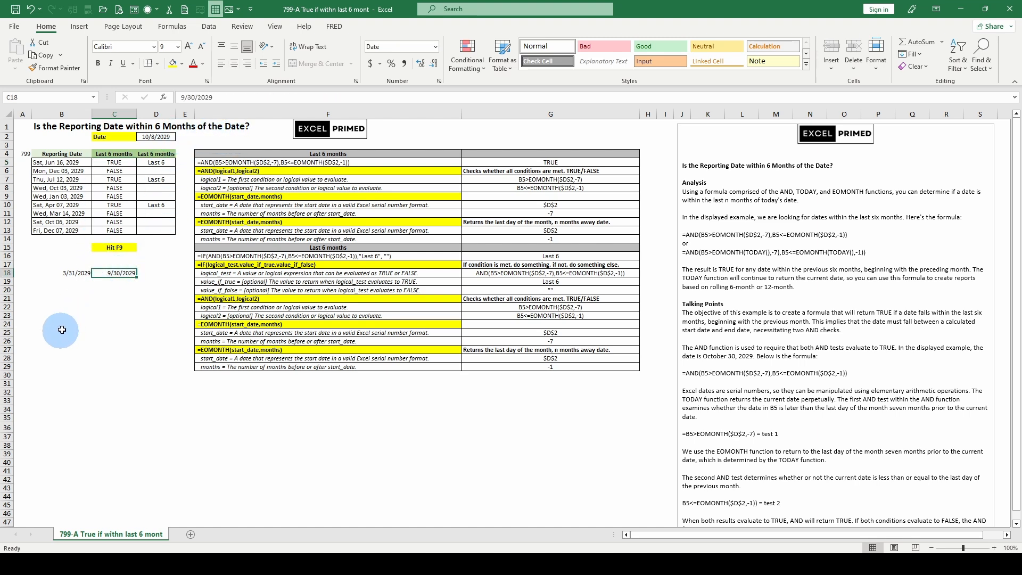
left_click(62, 163)
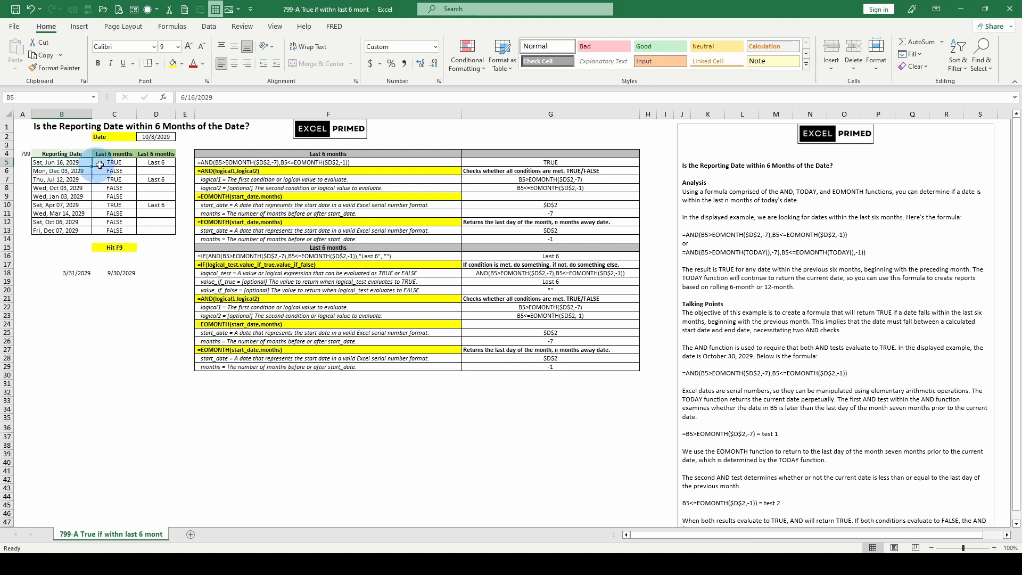
left_click(159, 137)
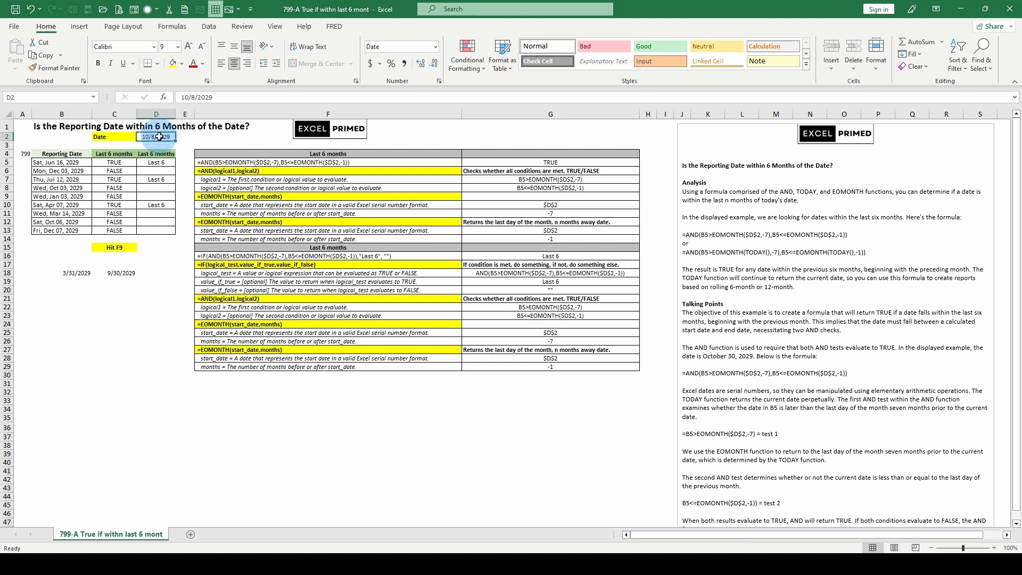
left_click(75, 274)
left_click(117, 270)
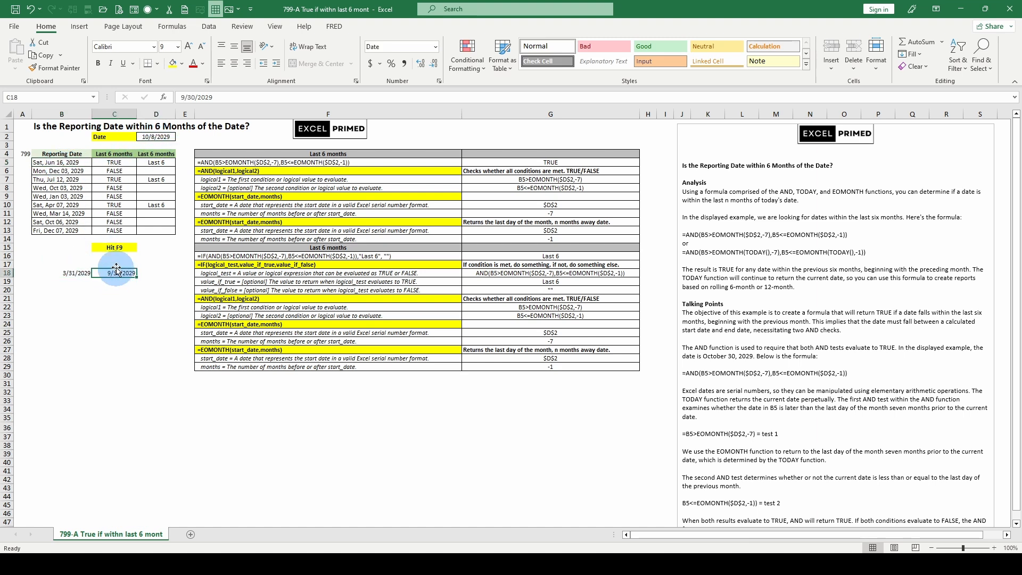
left_click(120, 164)
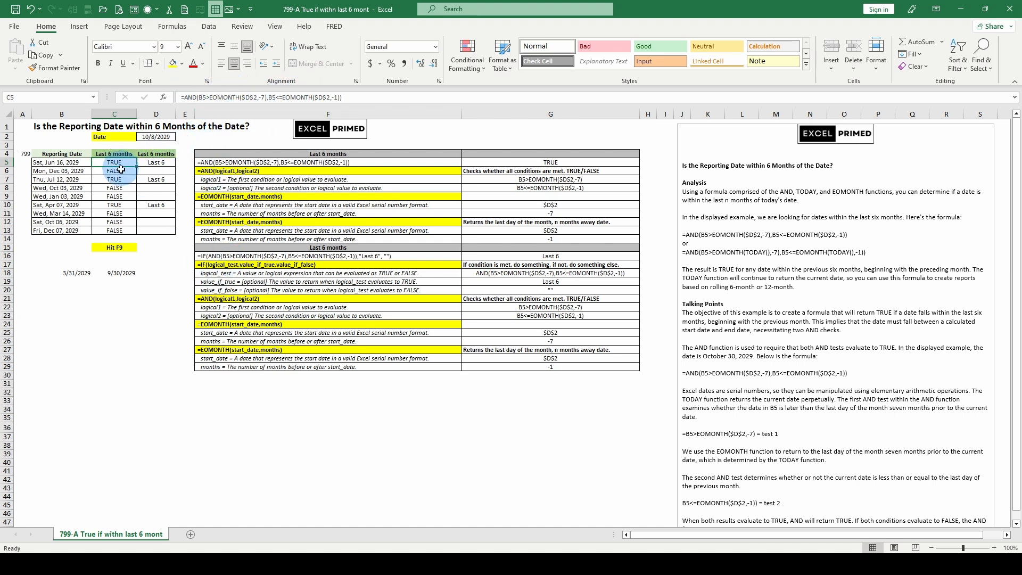
Step: Examine the logical test, value-if-true and value-if-false arguments of the IF formula in D5, leaving the formula as it is
left_click(156, 163)
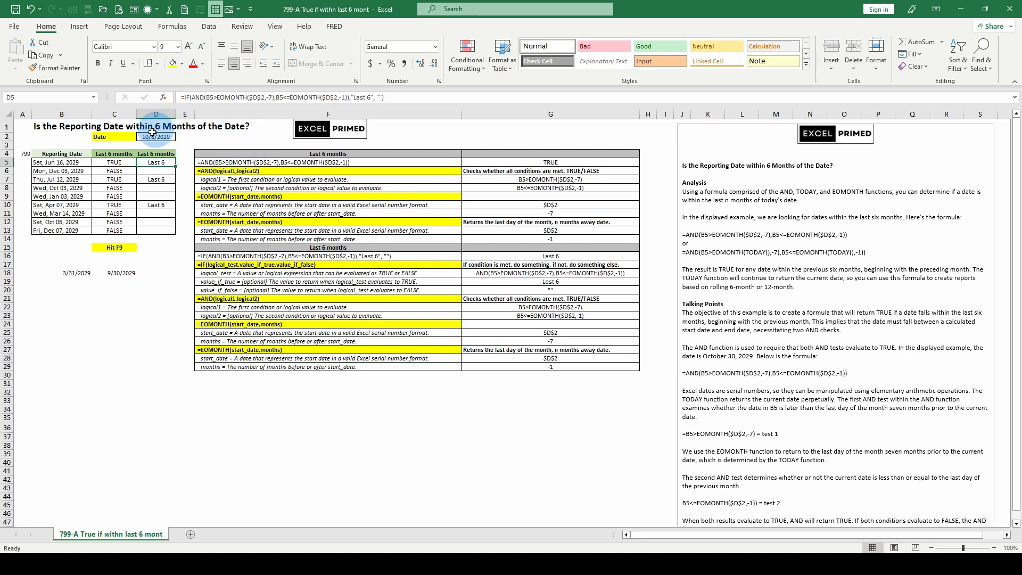
left_click(205, 100)
left_click(204, 115)
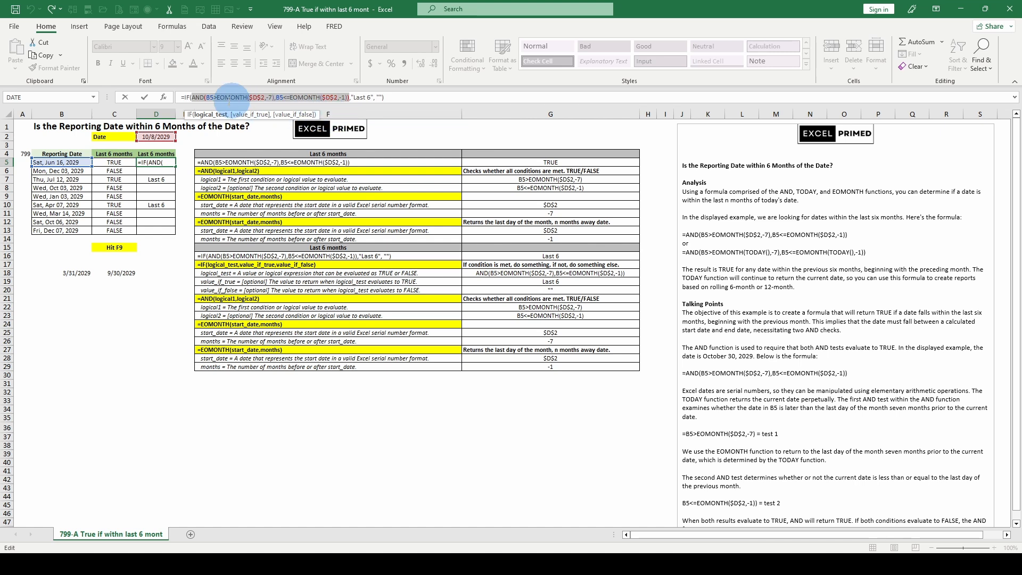
left_click(252, 120)
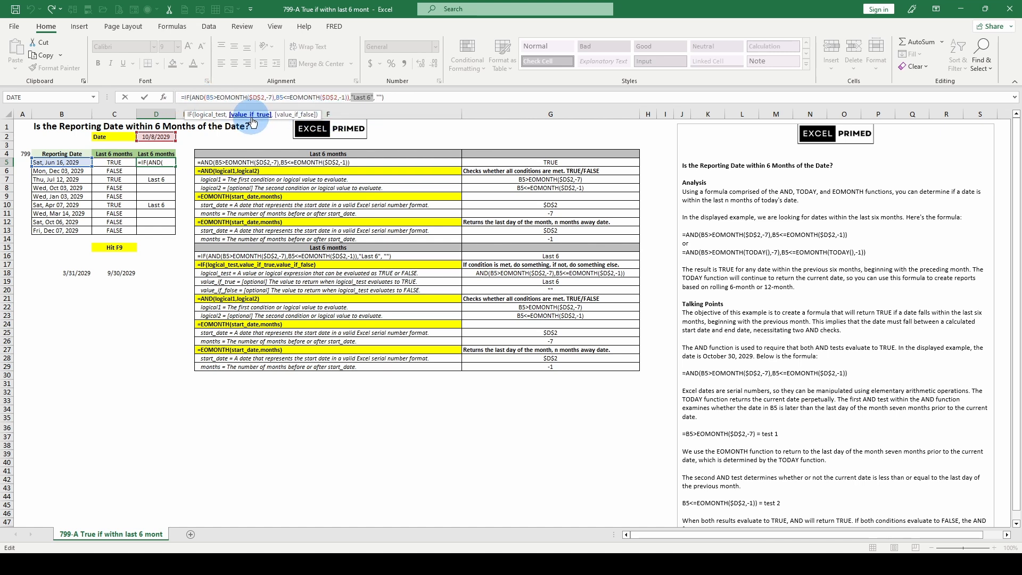
left_click(289, 118)
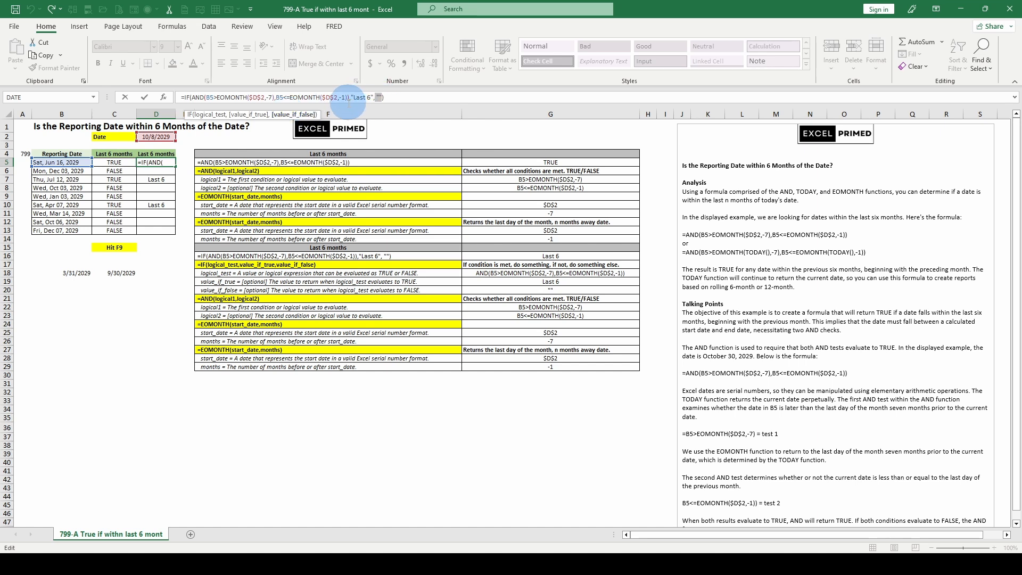
key("ctrl+Return")
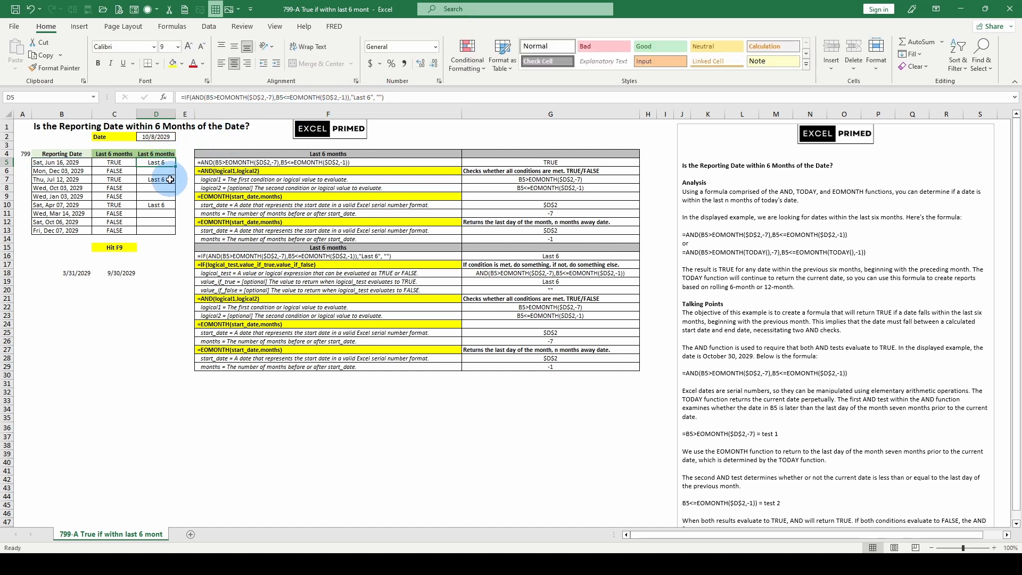
Step: Compare the AND formula in C5 with the IF formula in D5 that wraps the same test
left_click(130, 163)
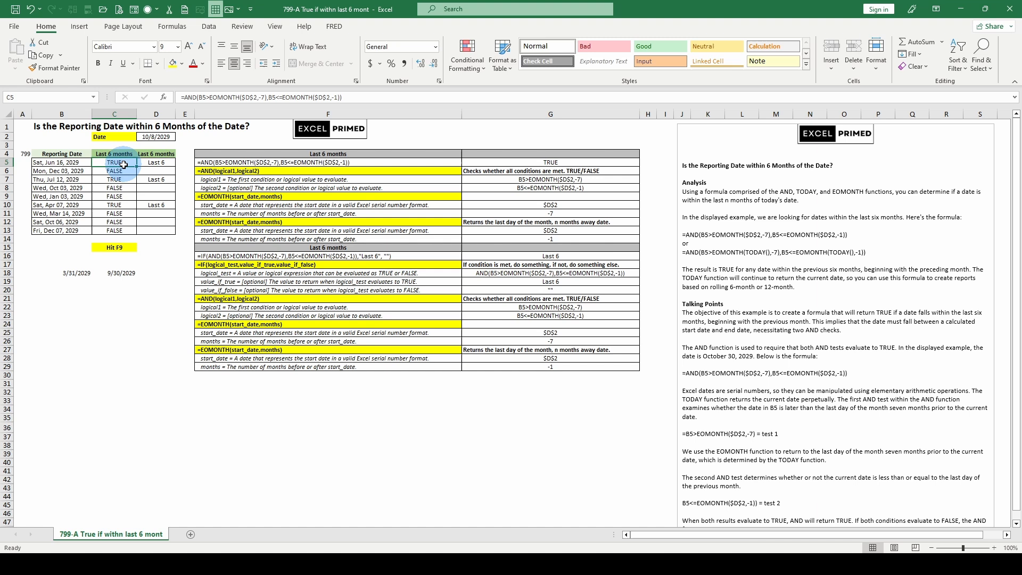
left_click(158, 162)
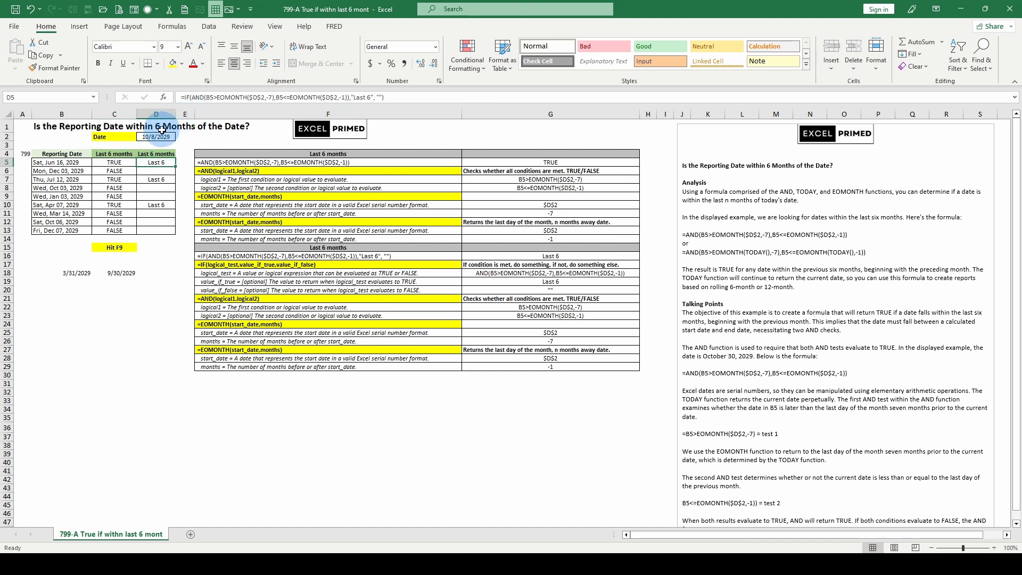
left_click(124, 162)
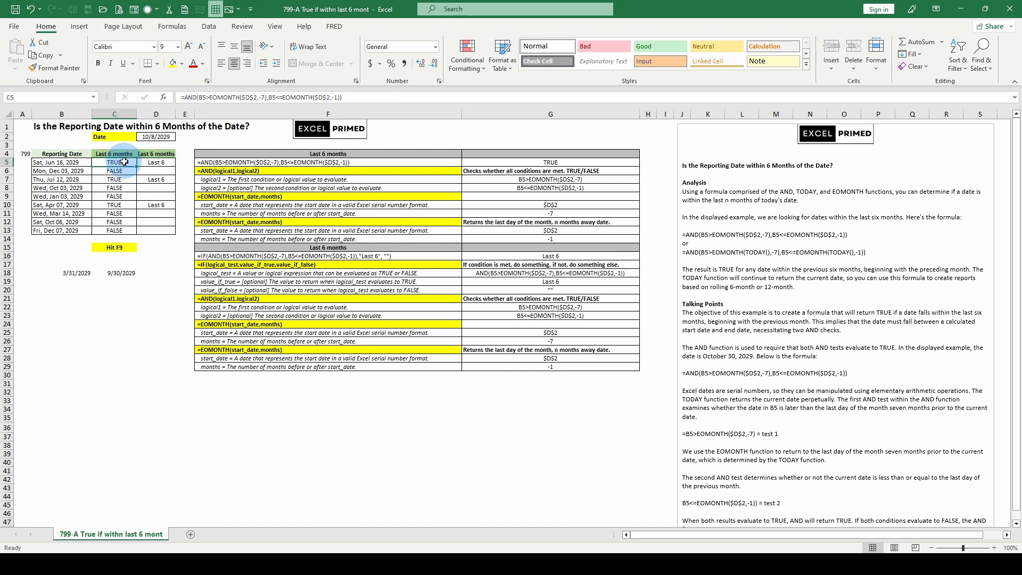
Step: Read through the written analysis and talking points beside the tables, and return to the boundary date in B18
scroll(836, 375, "down", 3)
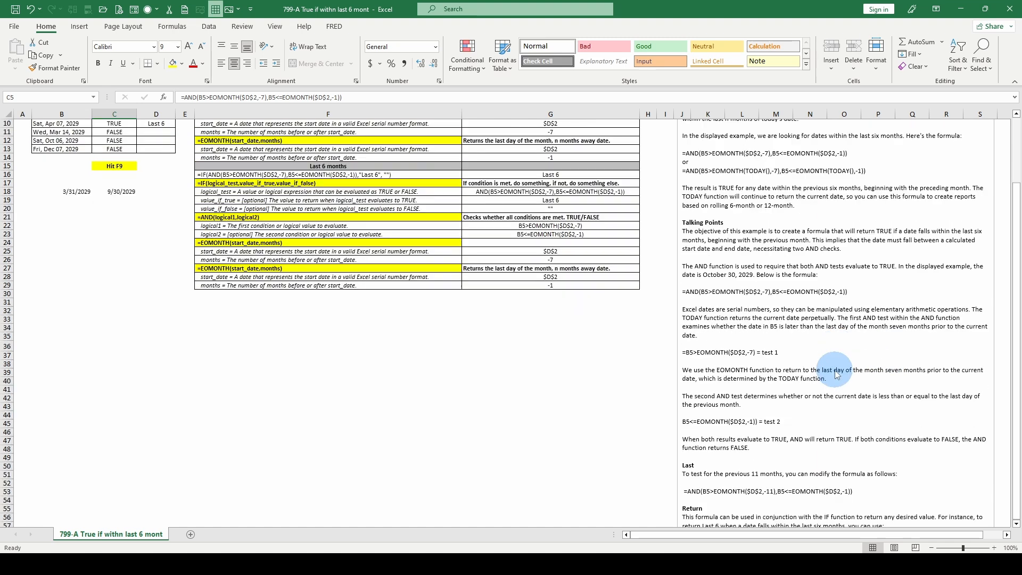
scroll(836, 375, "down", 2)
scroll(835, 374, "up", 5)
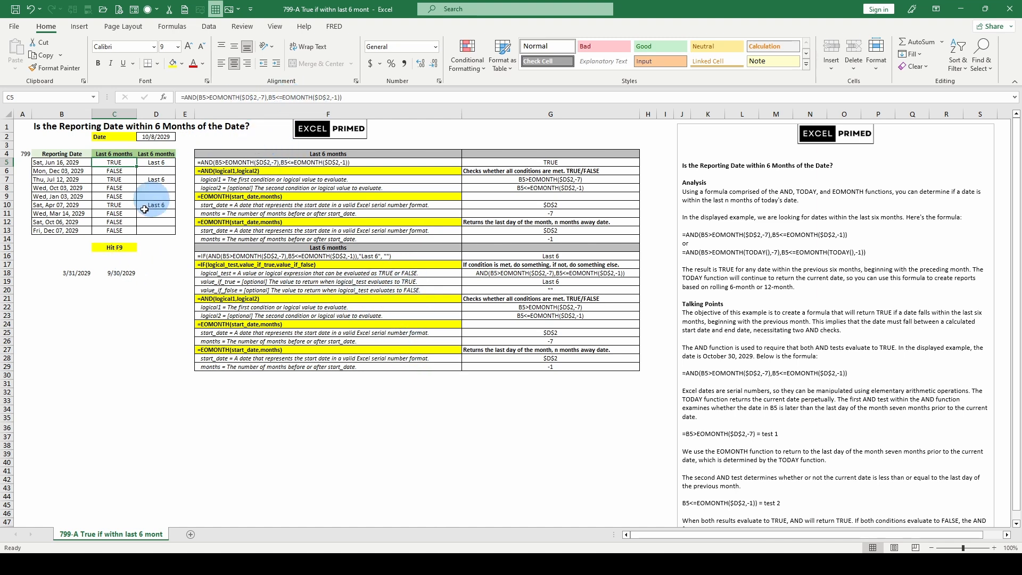
left_click(75, 271)
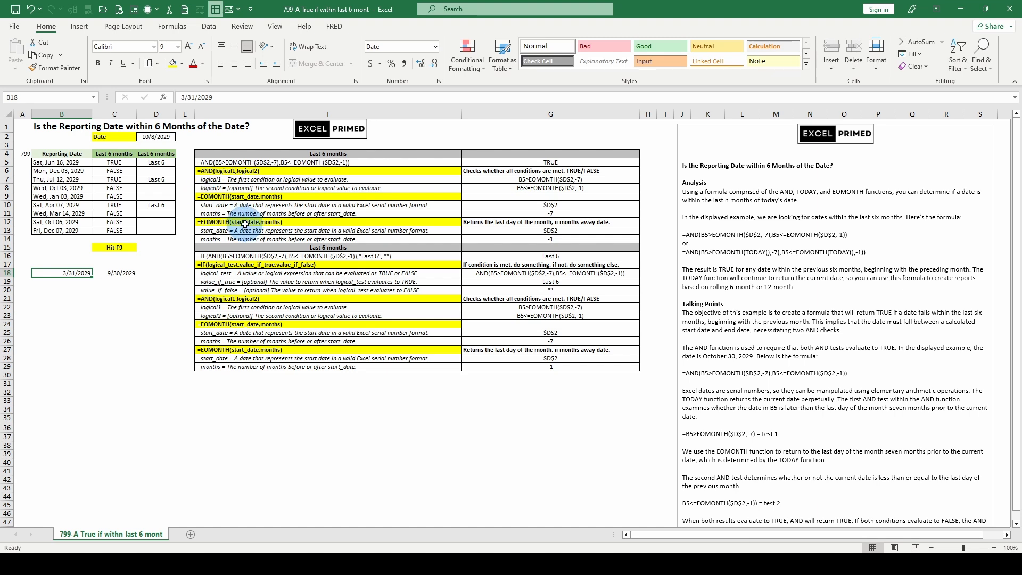